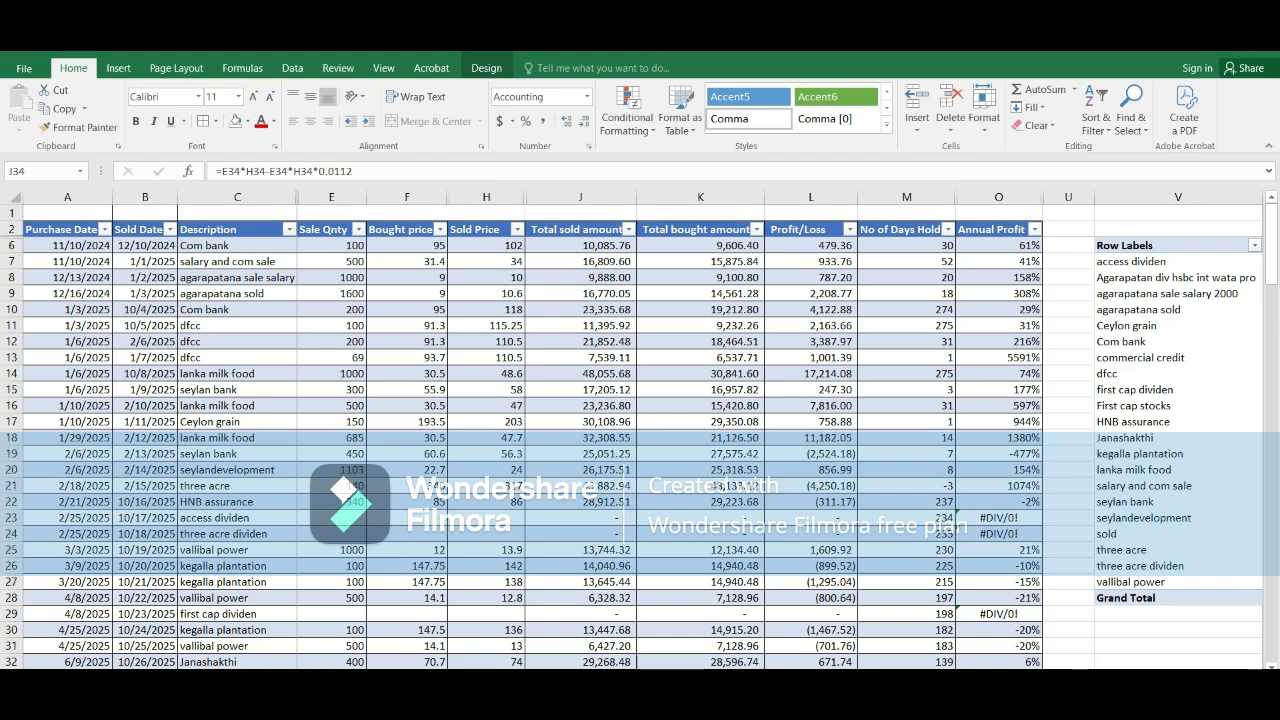
- Switch to the simpler version of the share trading sheet, inspect the first entry's Profit/Loss formula, and return to the full table
mouse_move(825, 667)
left_click(915, 630)
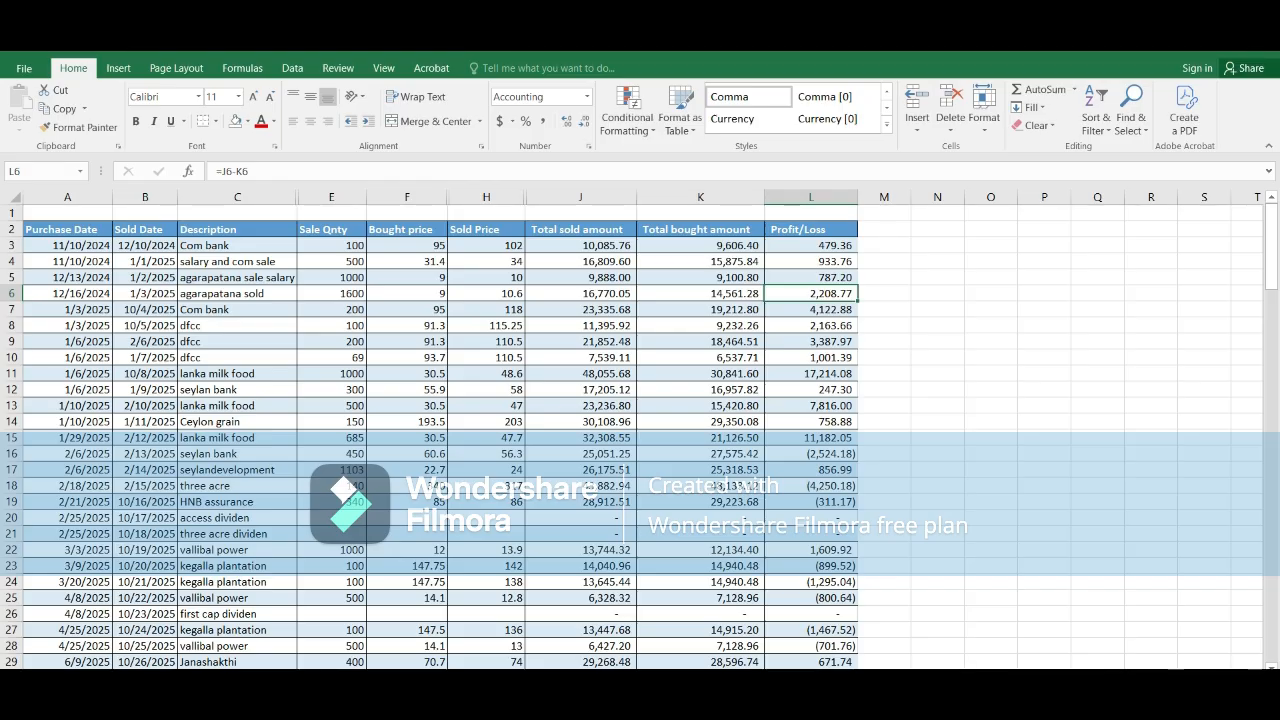
left_click(811, 246)
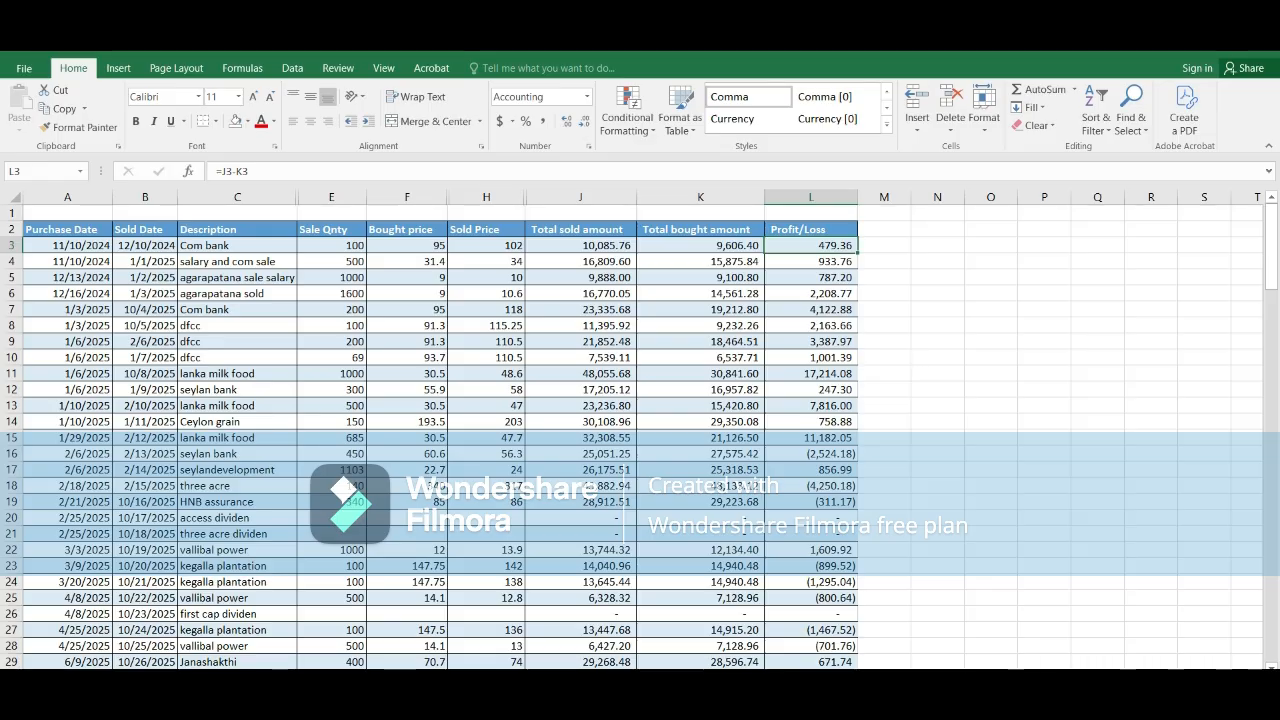
mouse_move(824, 710)
left_click(730, 660)
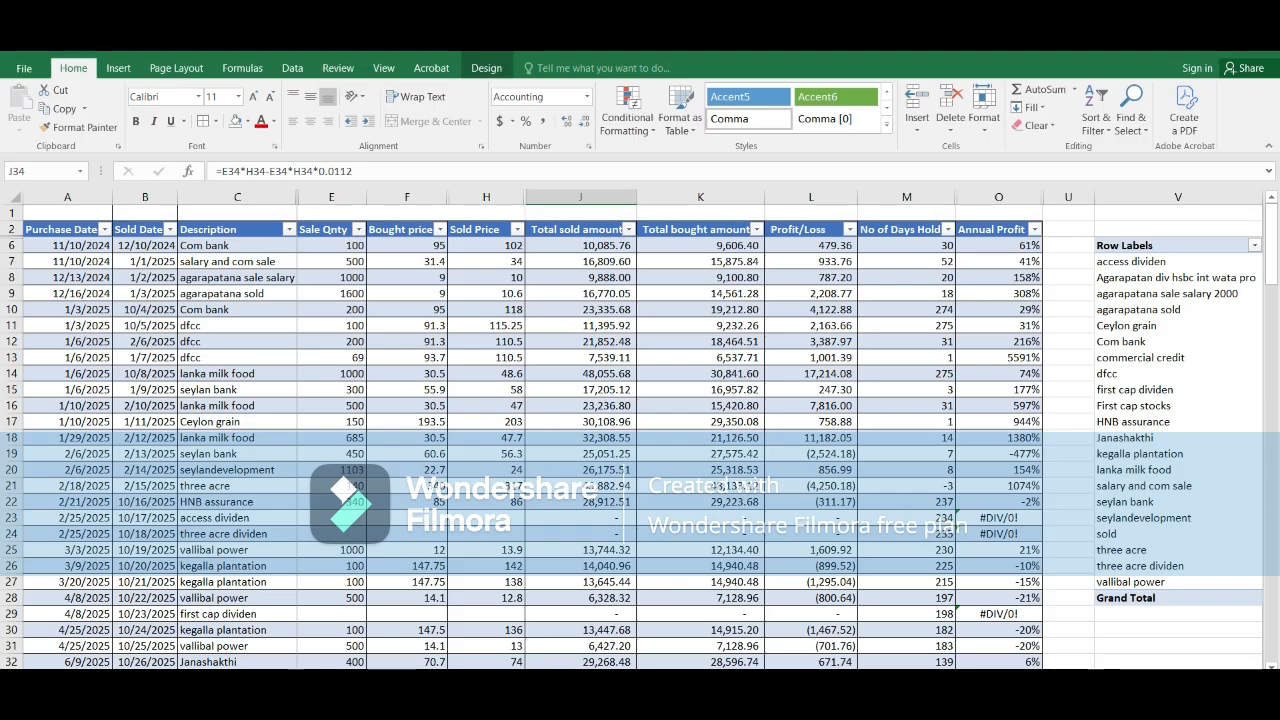
- Filter the pivot table's row labels to show only Com bank
scroll(640, 430, "right", 2)
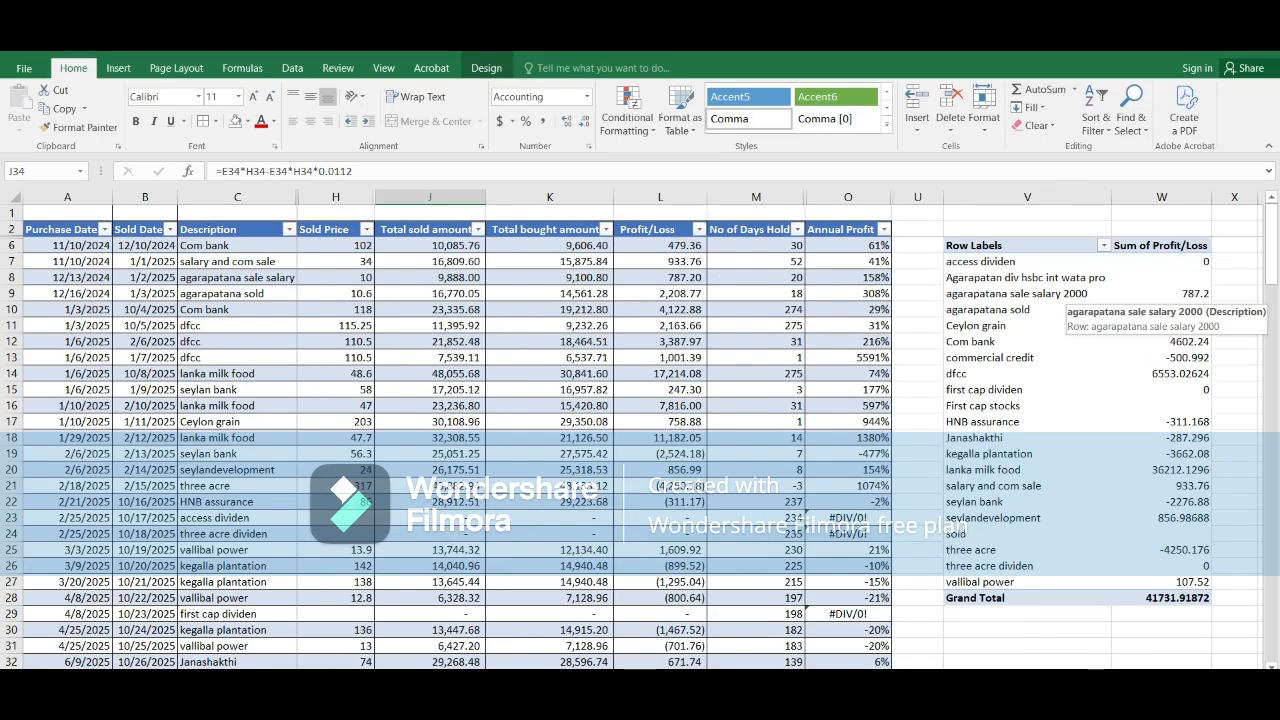
left_click(1104, 245)
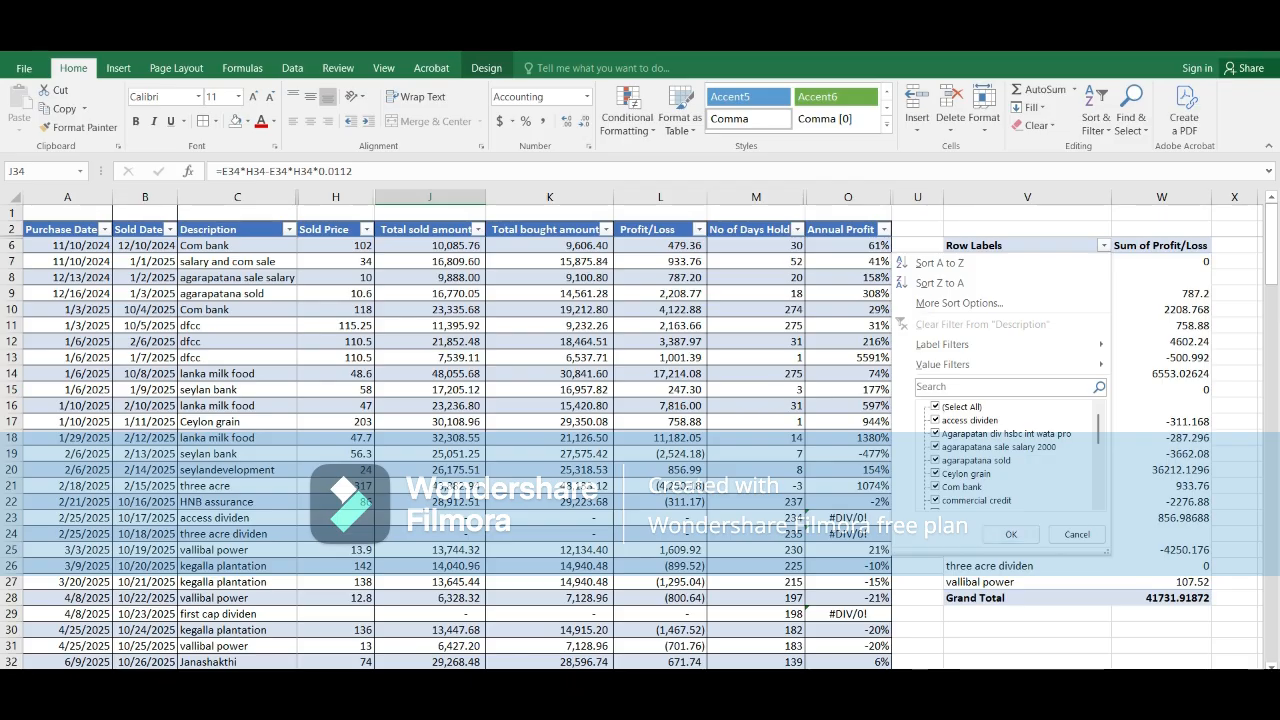
left_click(935, 407)
left_click(935, 487)
left_click(1011, 535)
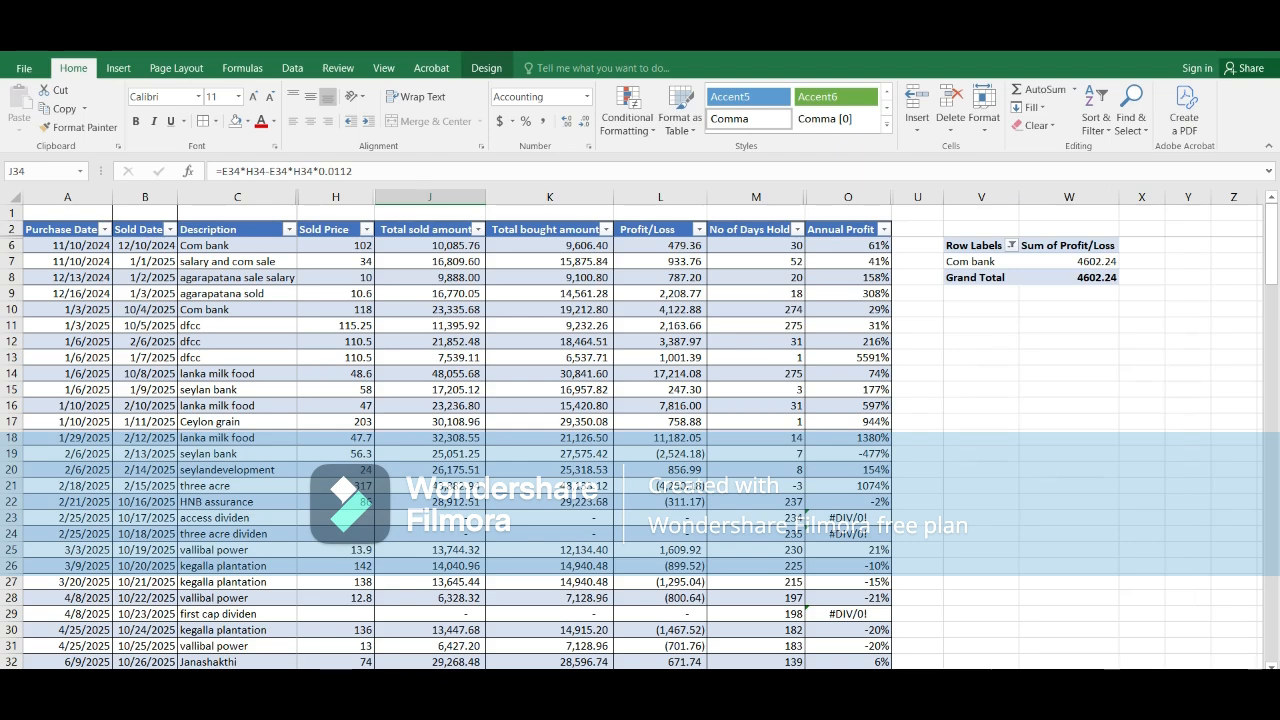
left_click(1012, 245)
left_click(843, 487)
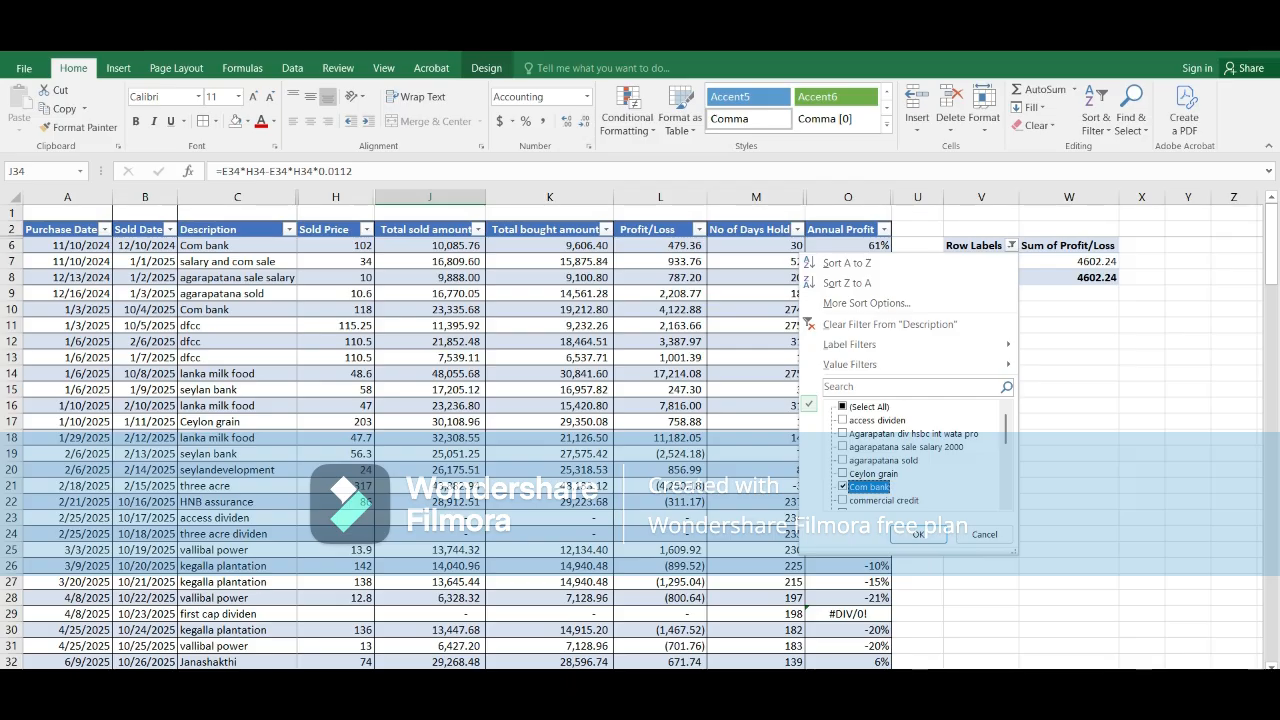
left_click(843, 487)
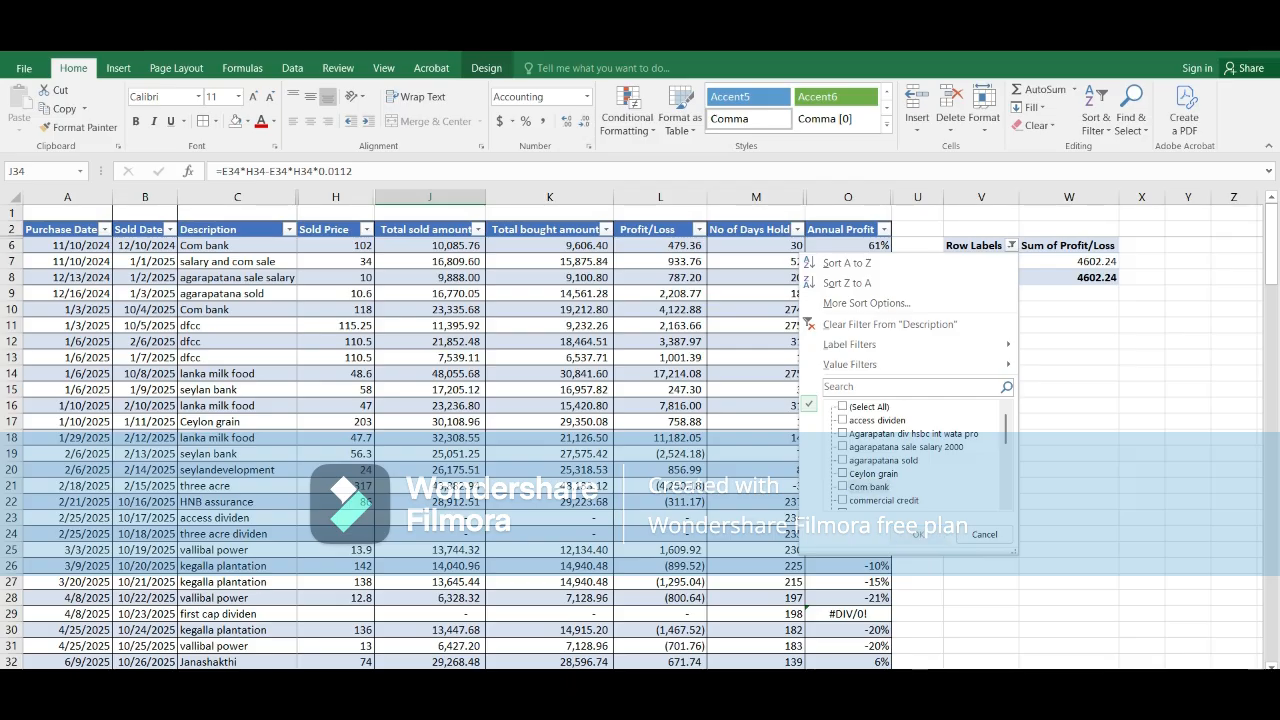
key("Escape")
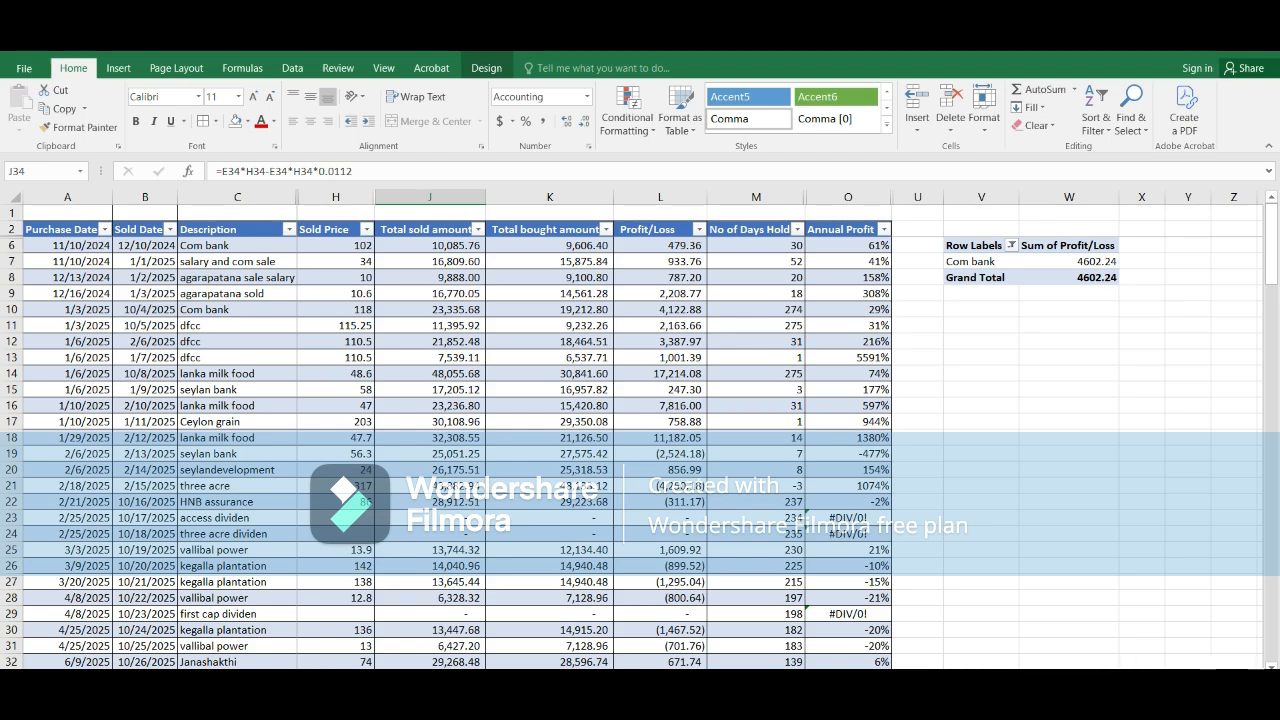
- Clear the purchase date, sold date, description and sale quantity of the agarapatana sale salary entry in row 8
scroll(780, 430, "left", 3)
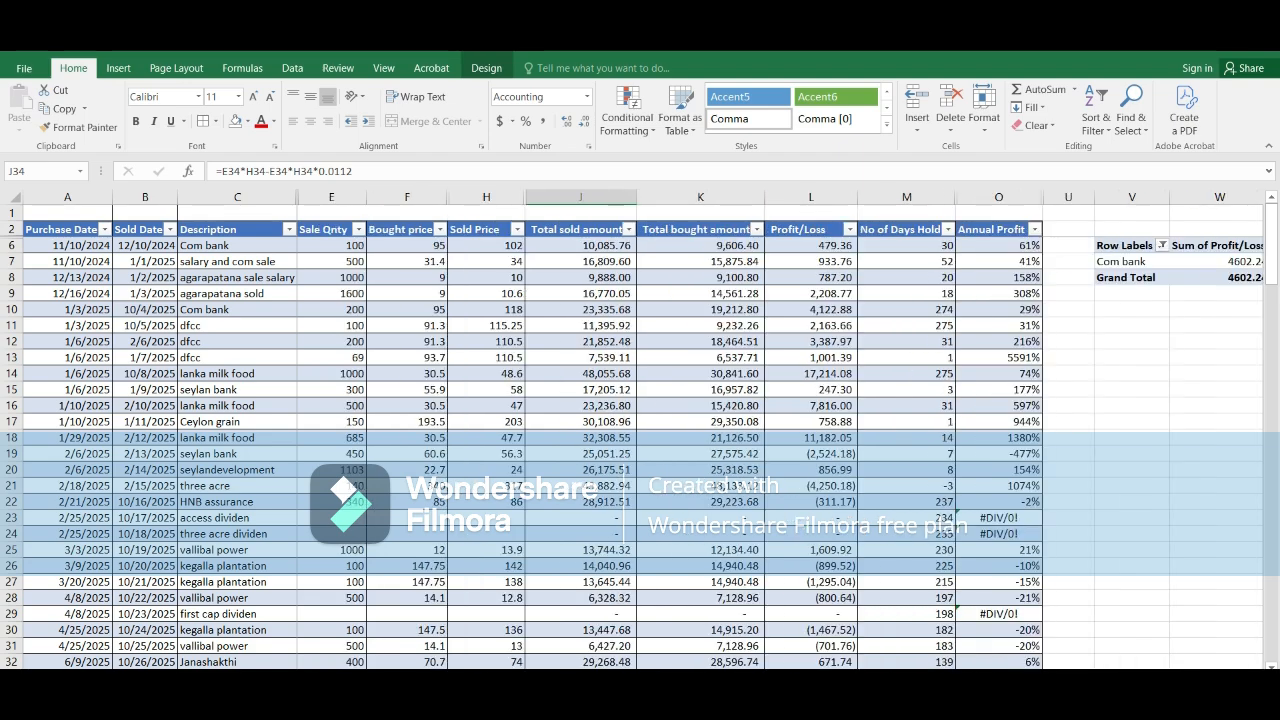
left_click(407, 342)
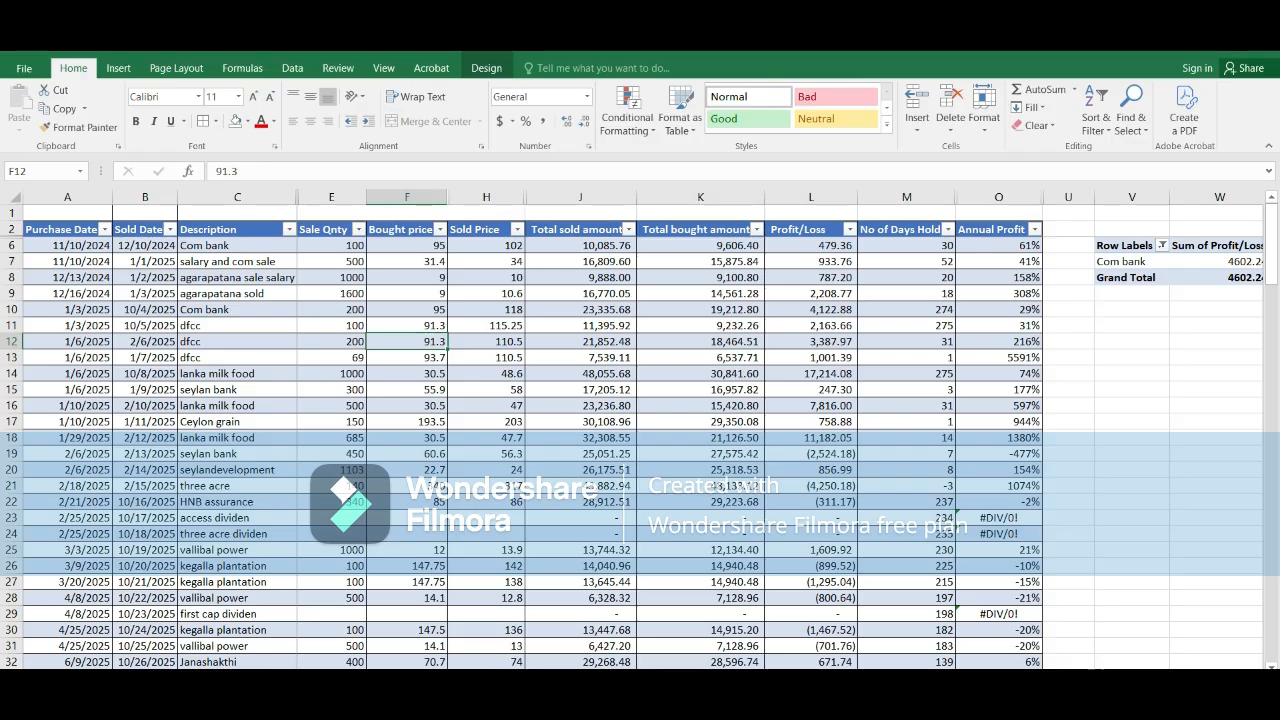
left_click(237, 310)
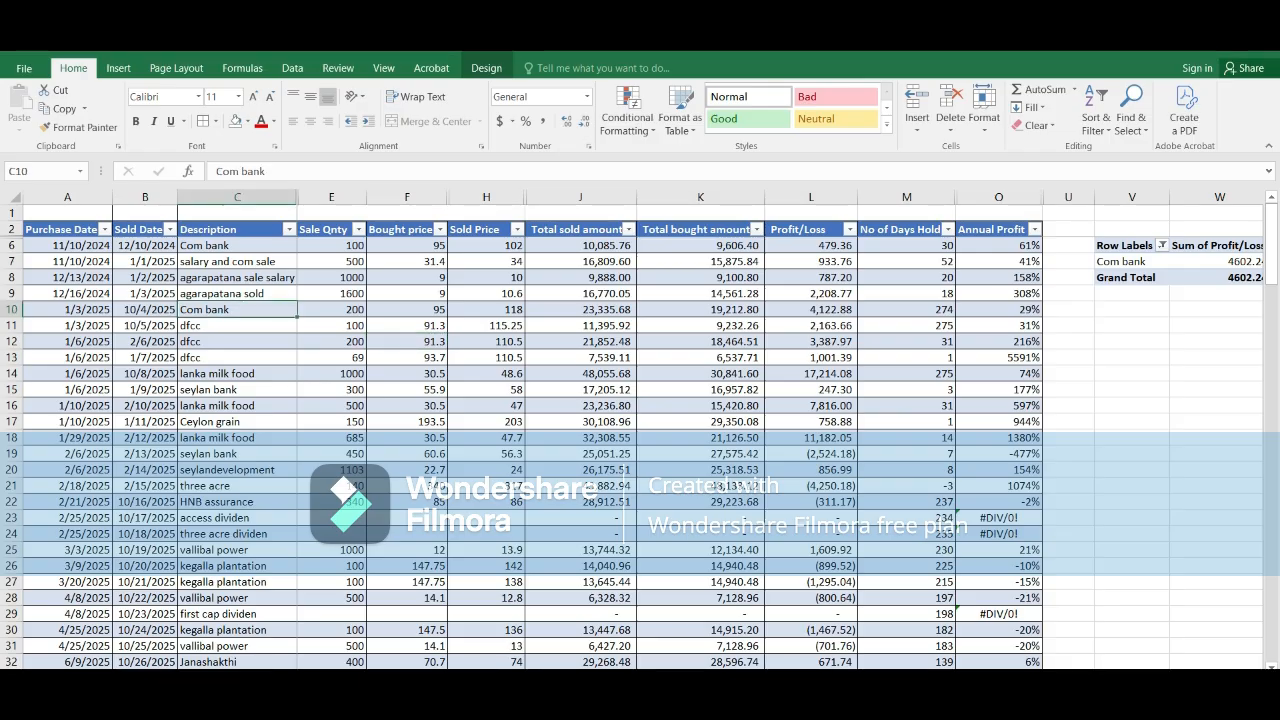
left_click_drag(60, 277, 425, 279)
left_click(332, 294)
left_click_drag(60, 277, 340, 278)
key("Delete")
left_click(332, 309)
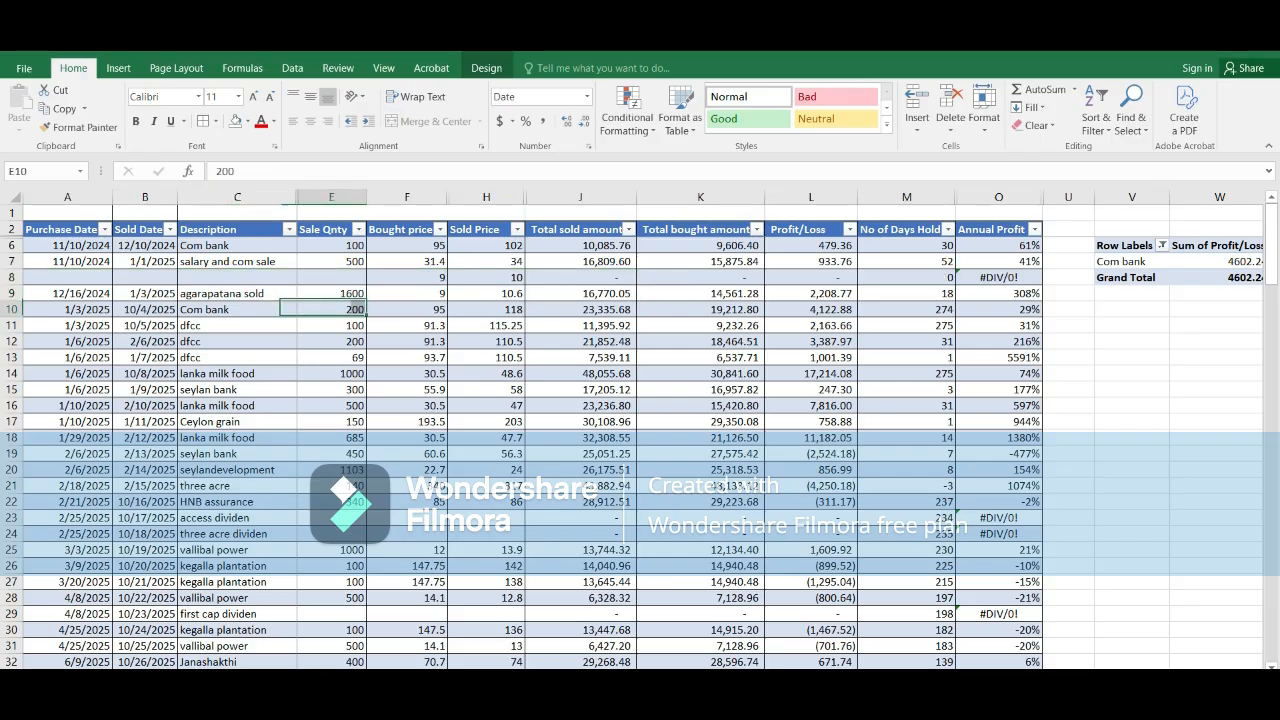
- Clear the bought price and sold price in row 8
left_click(407, 278)
left_click_drag(407, 278, 490, 278)
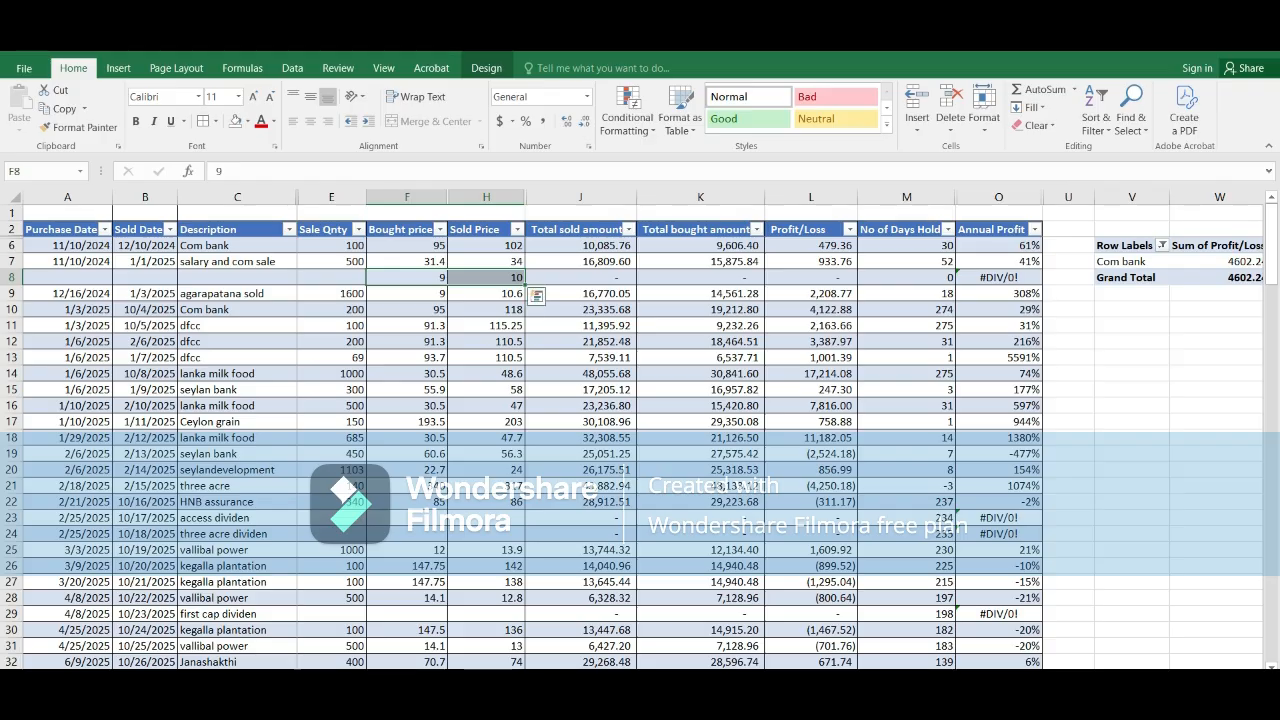
key("Delete")
left_click(67, 390)
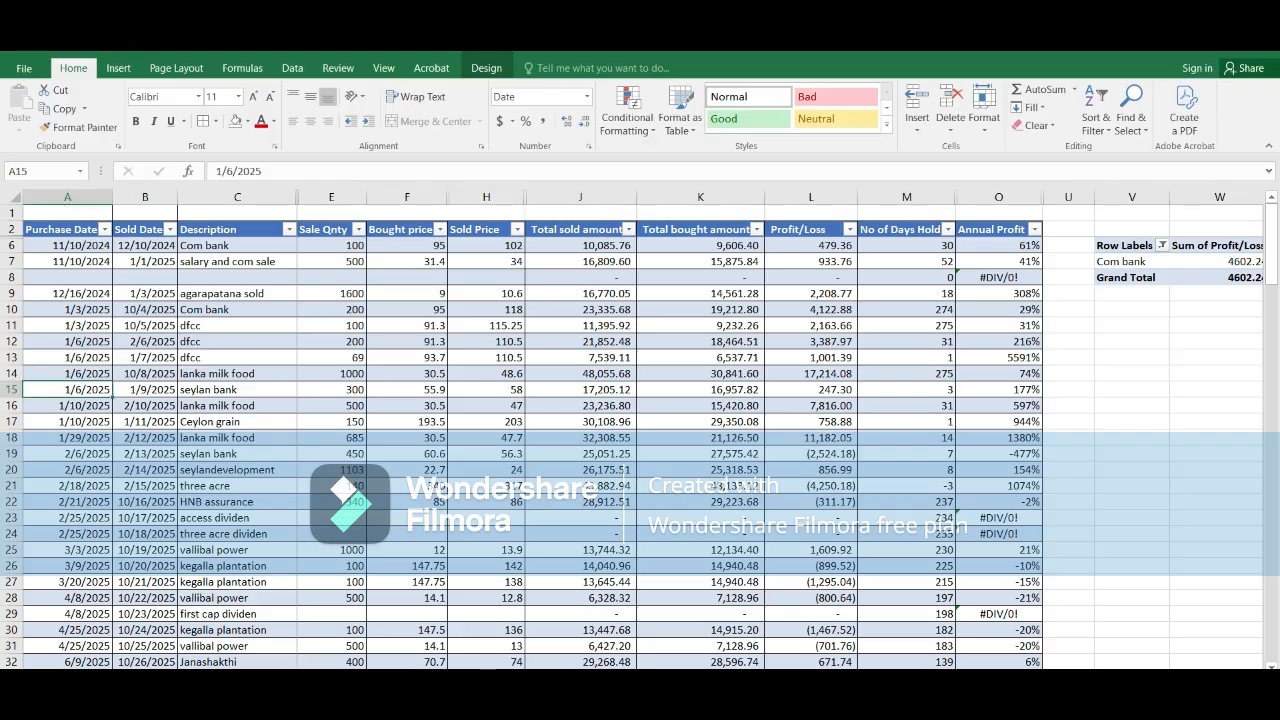
- Enter 2025/11/1 as the purchase date and 2025/11/11 as the sold date in row 8
left_click(67, 278)
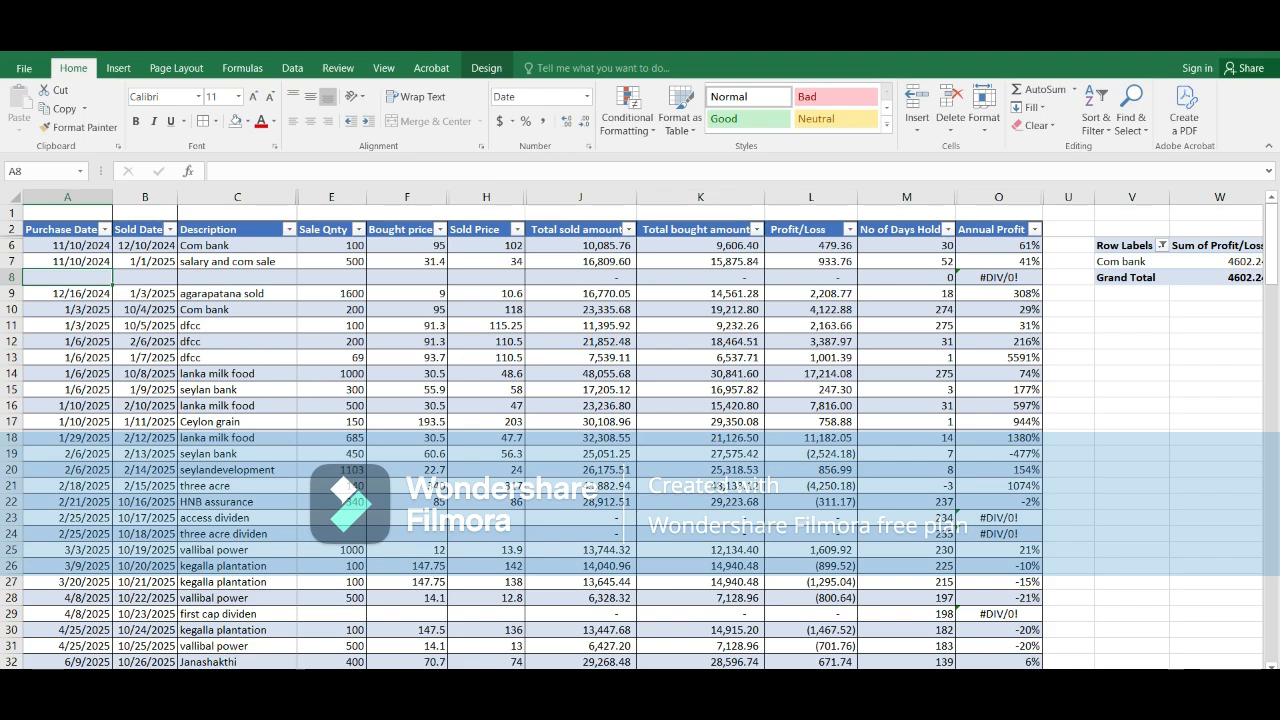
type("2025/1")
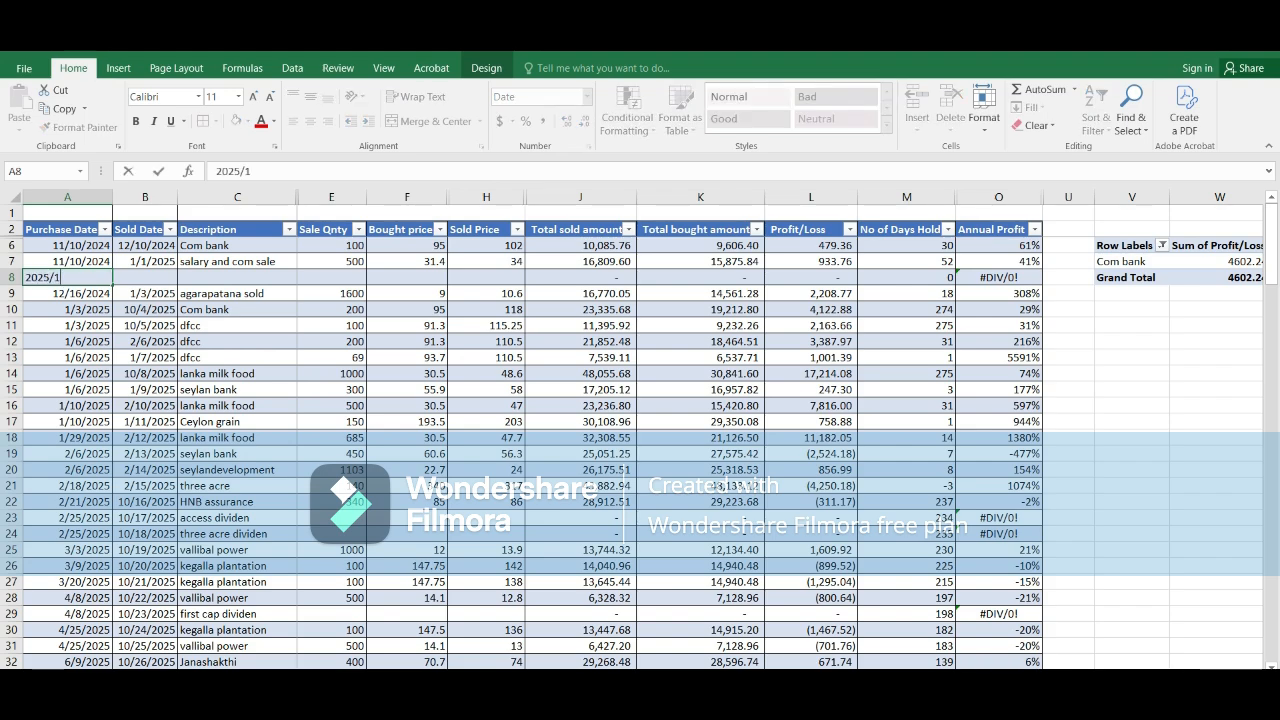
type("1/1")
key("Tab")
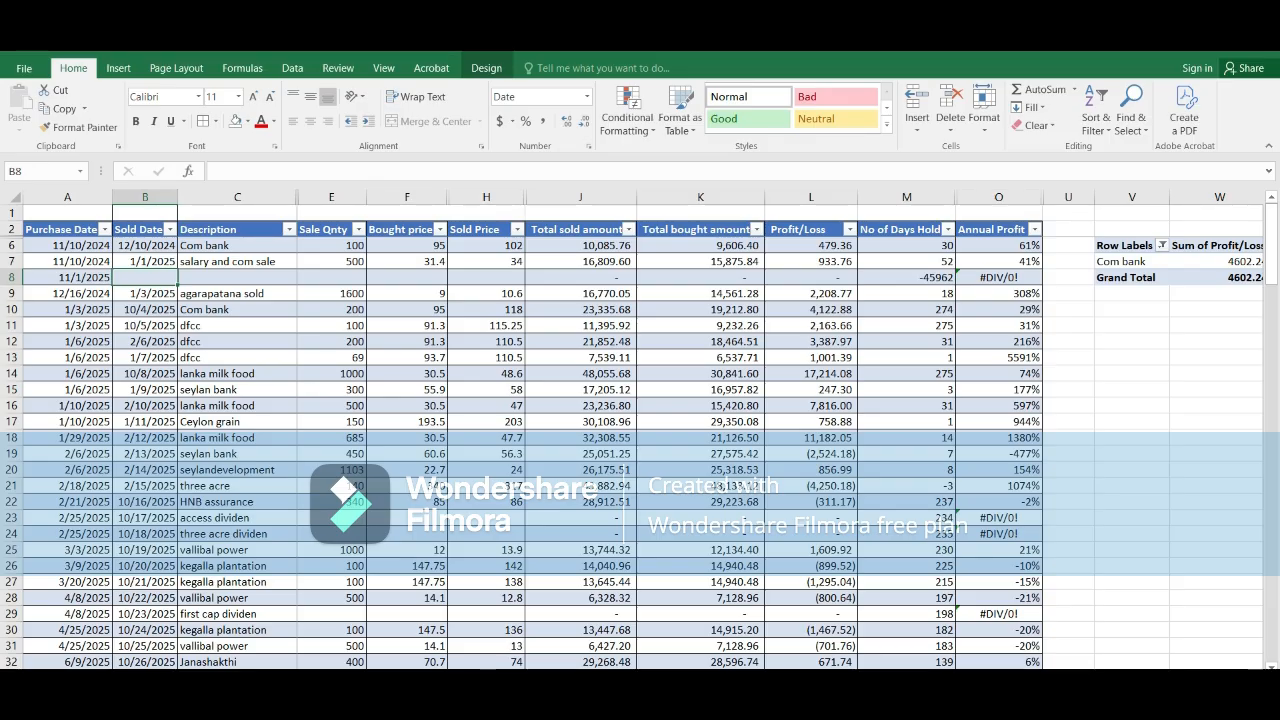
type("2025/")
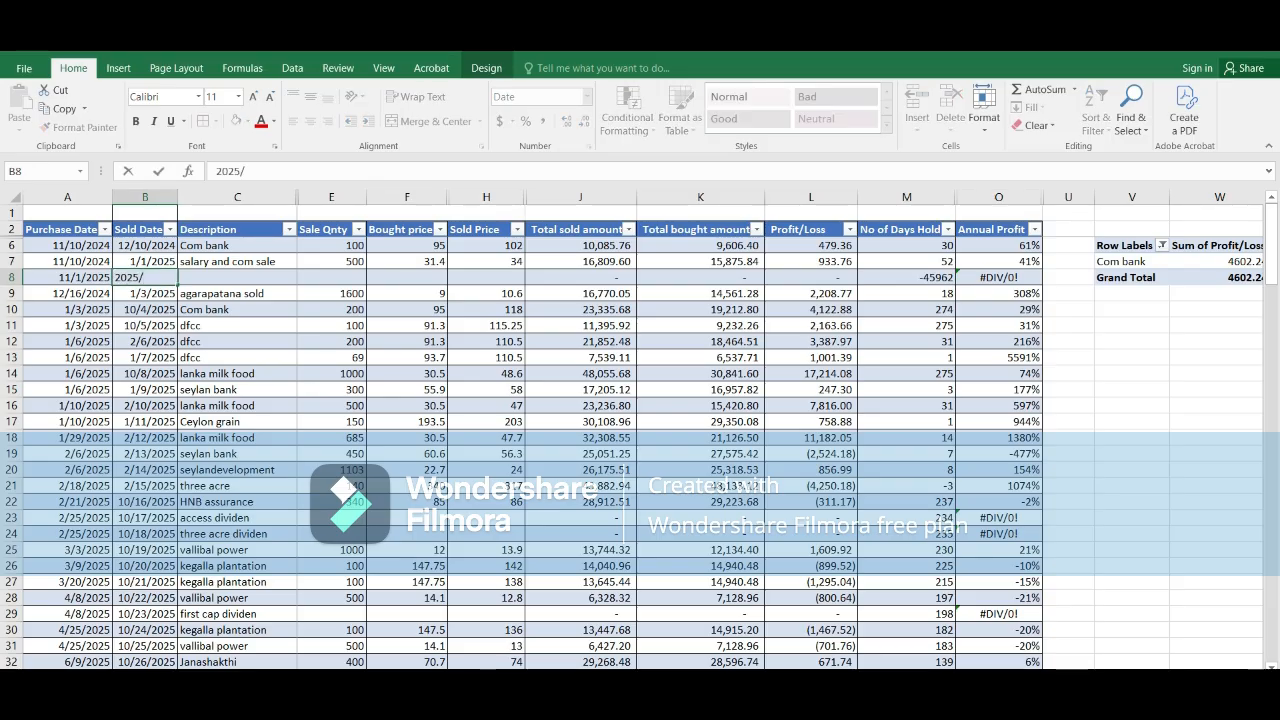
type("11/11")
key("Tab")
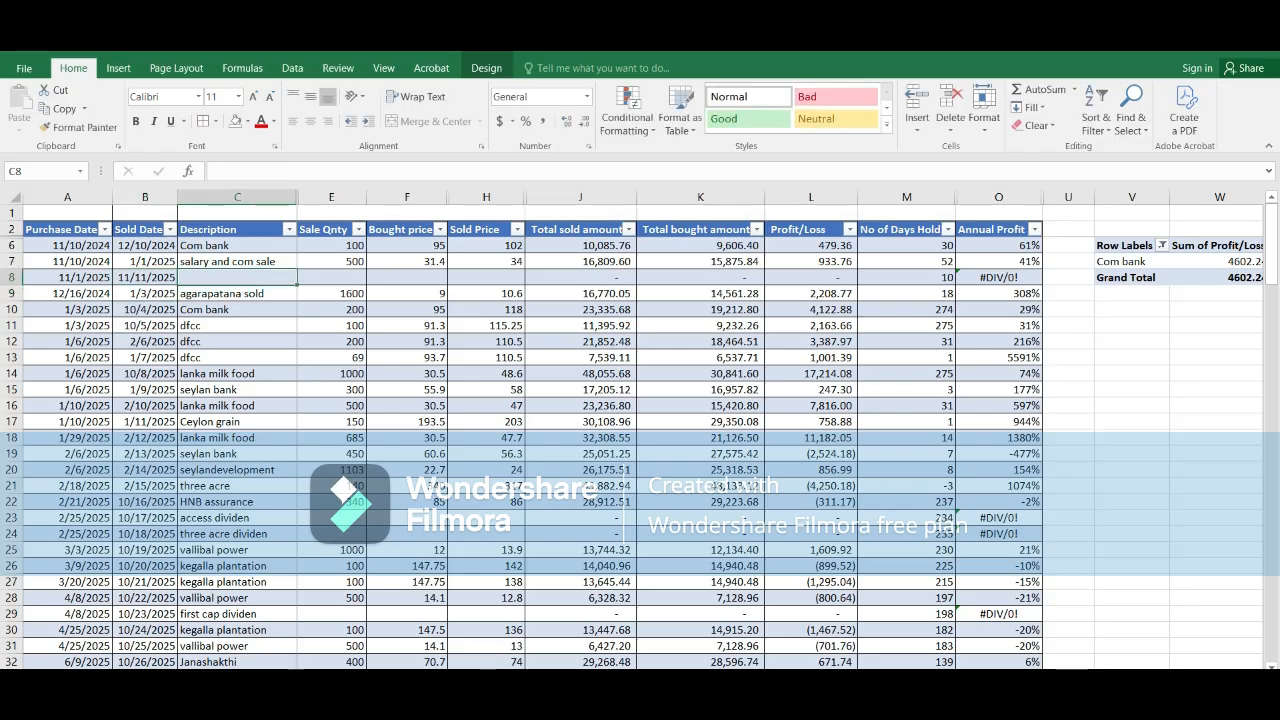
- Enter the description "sey" and a sale quantity of 1000 in row 8
type("sey")
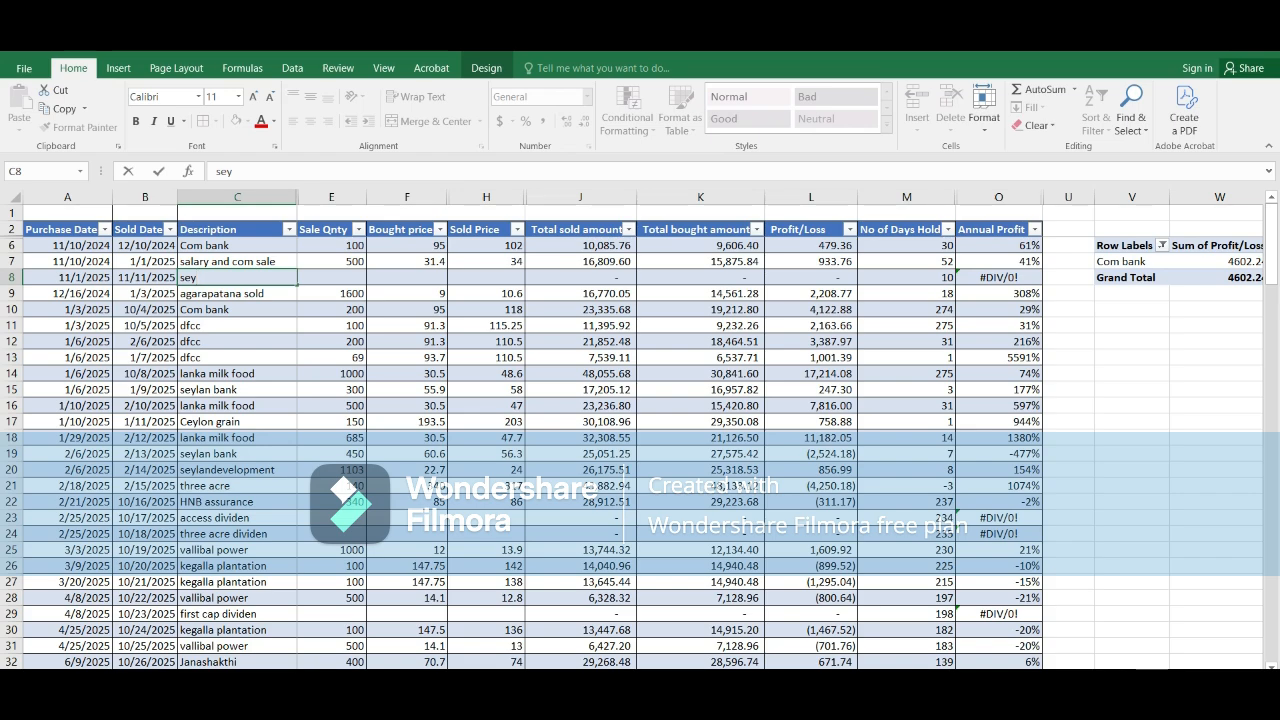
key("Tab")
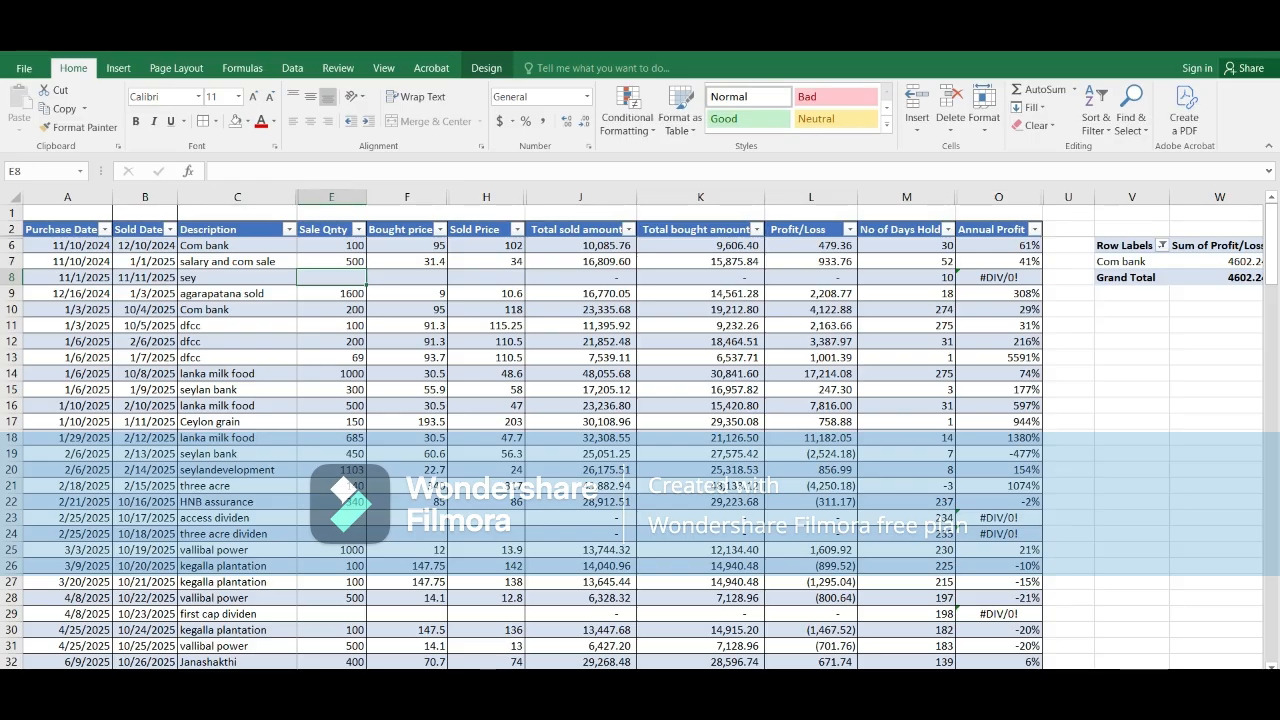
type("1000")
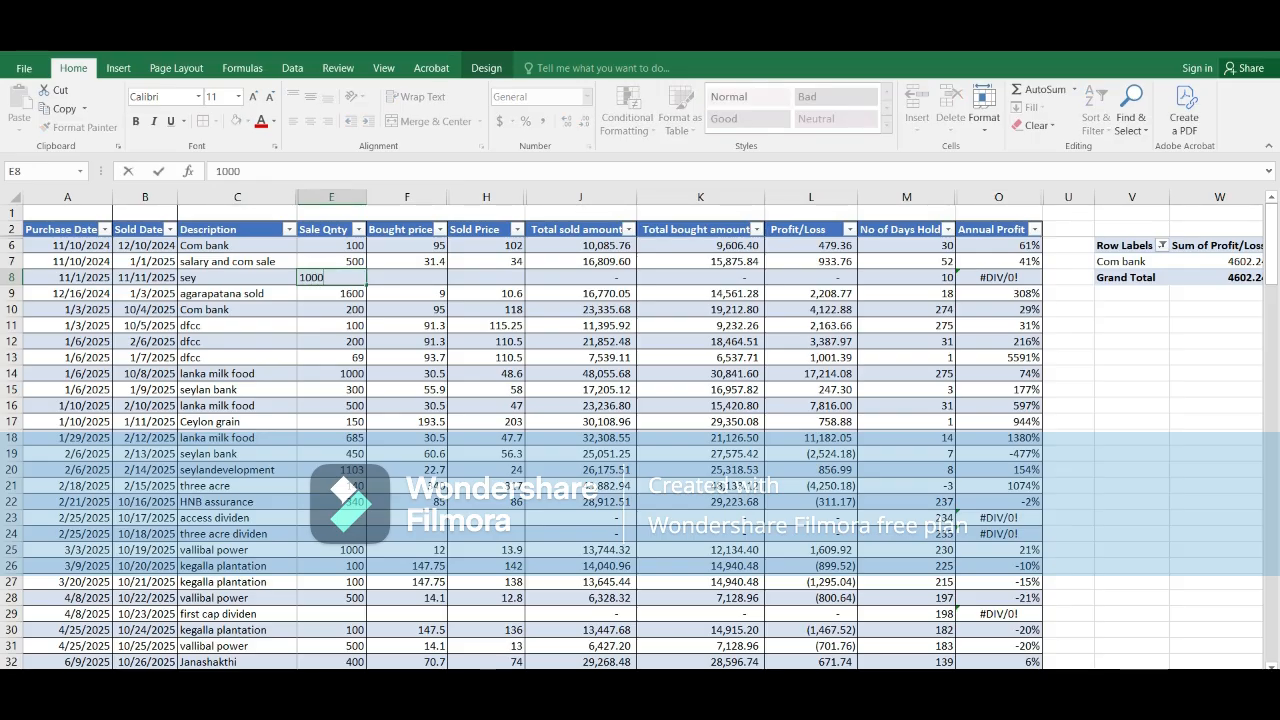
key("Tab")
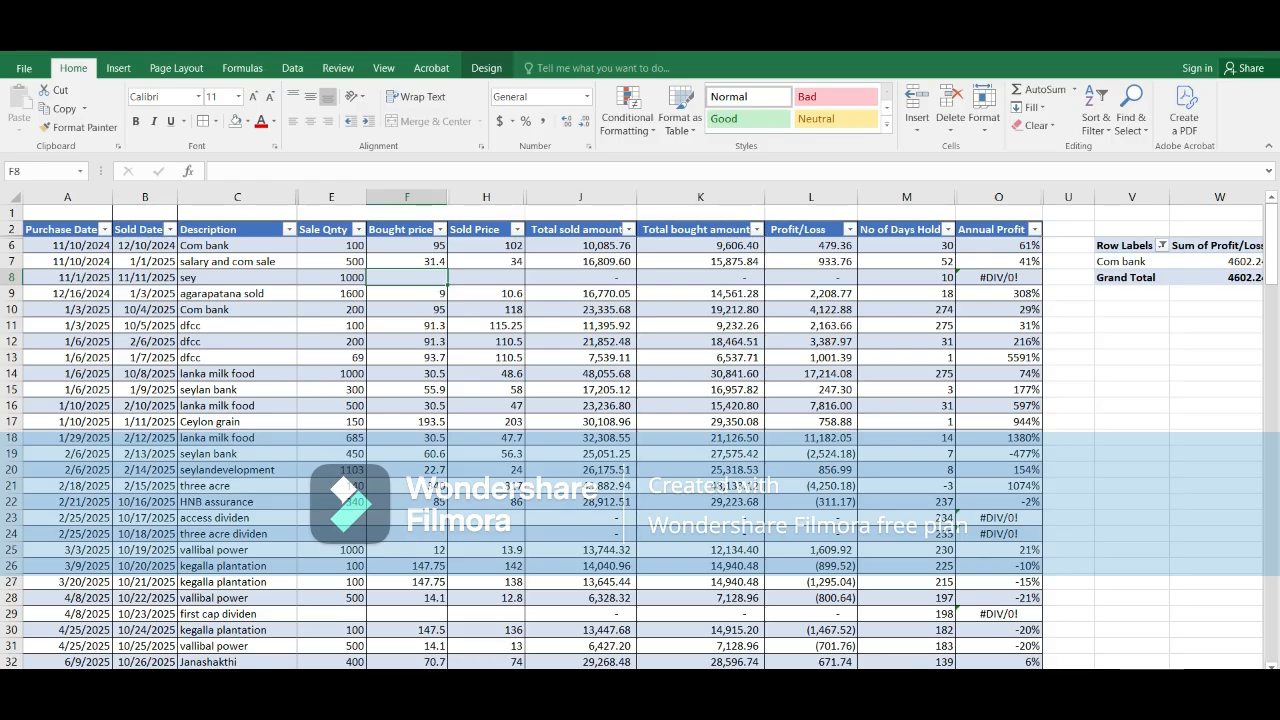
- Enter a bought price of 70 and a sold price of 71 in row 8
type("70")
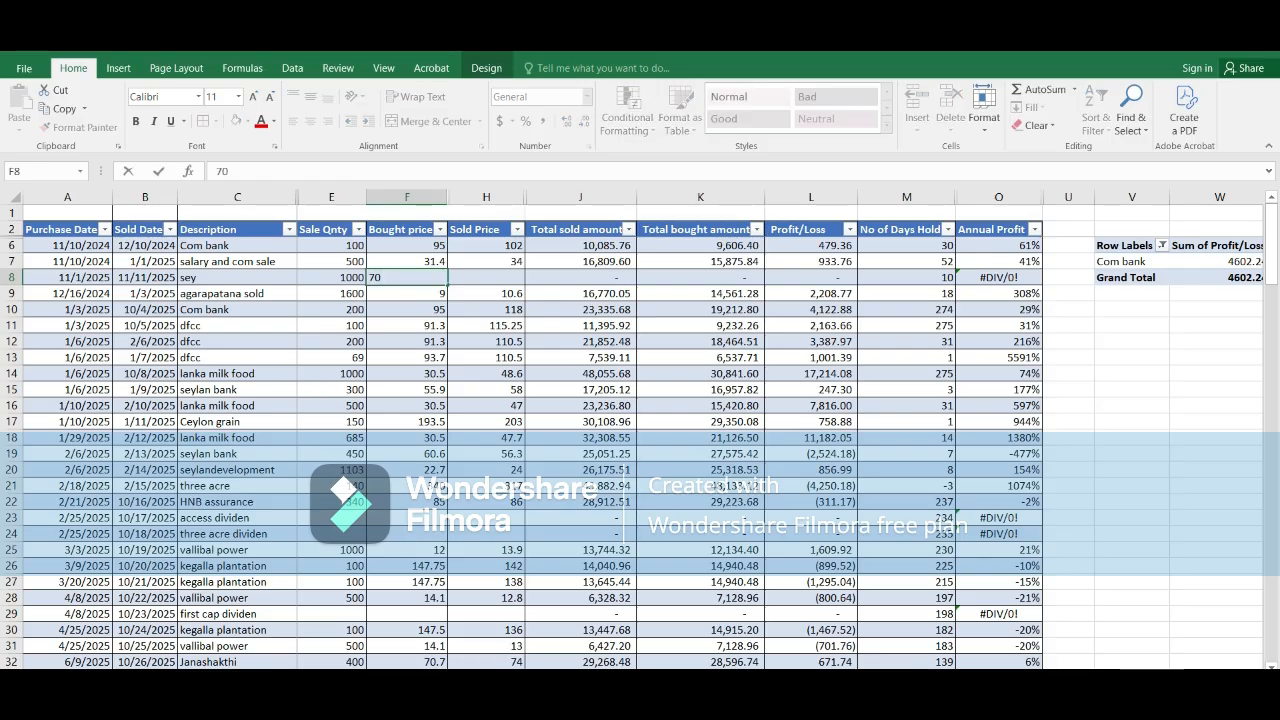
key("Tab")
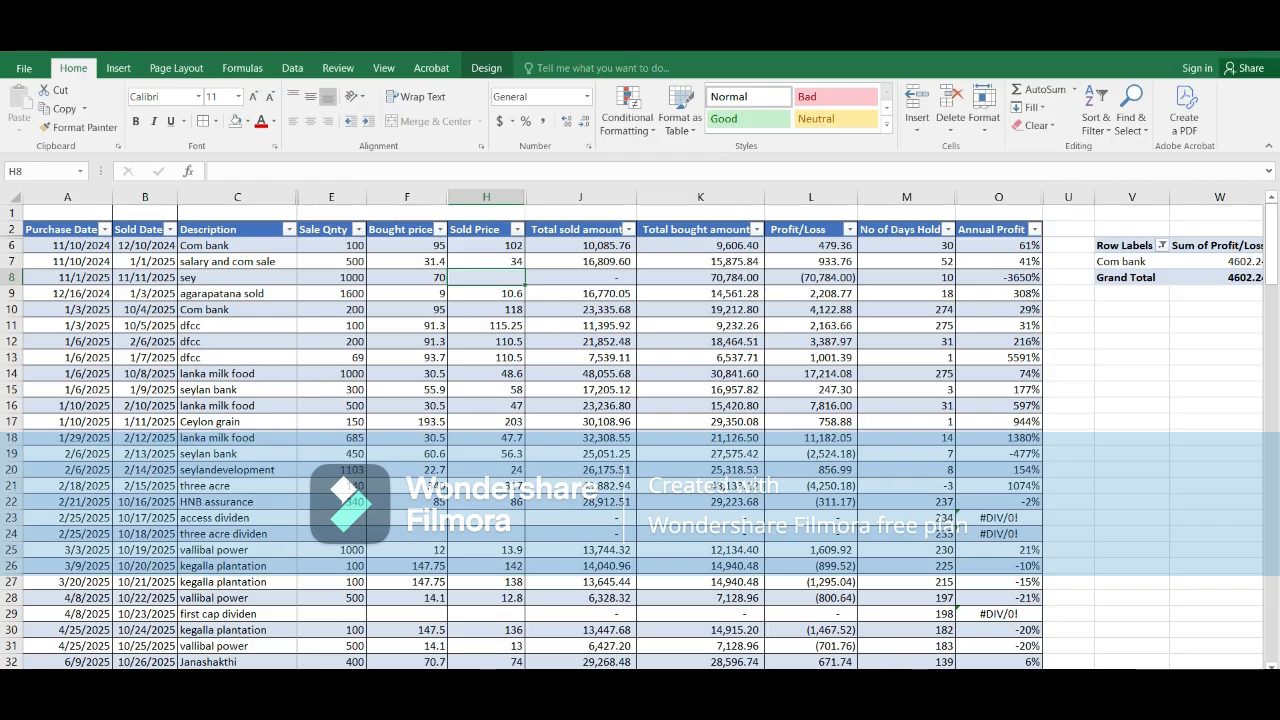
type("7")
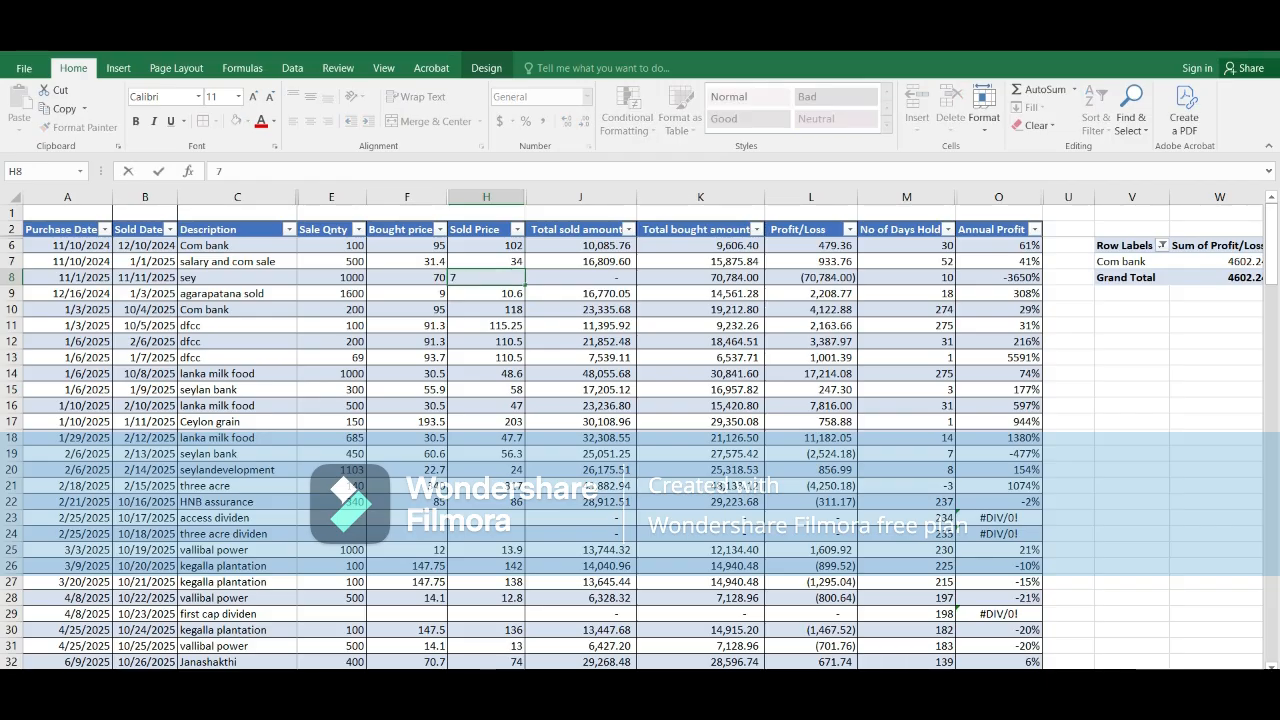
type("1")
key("Return")
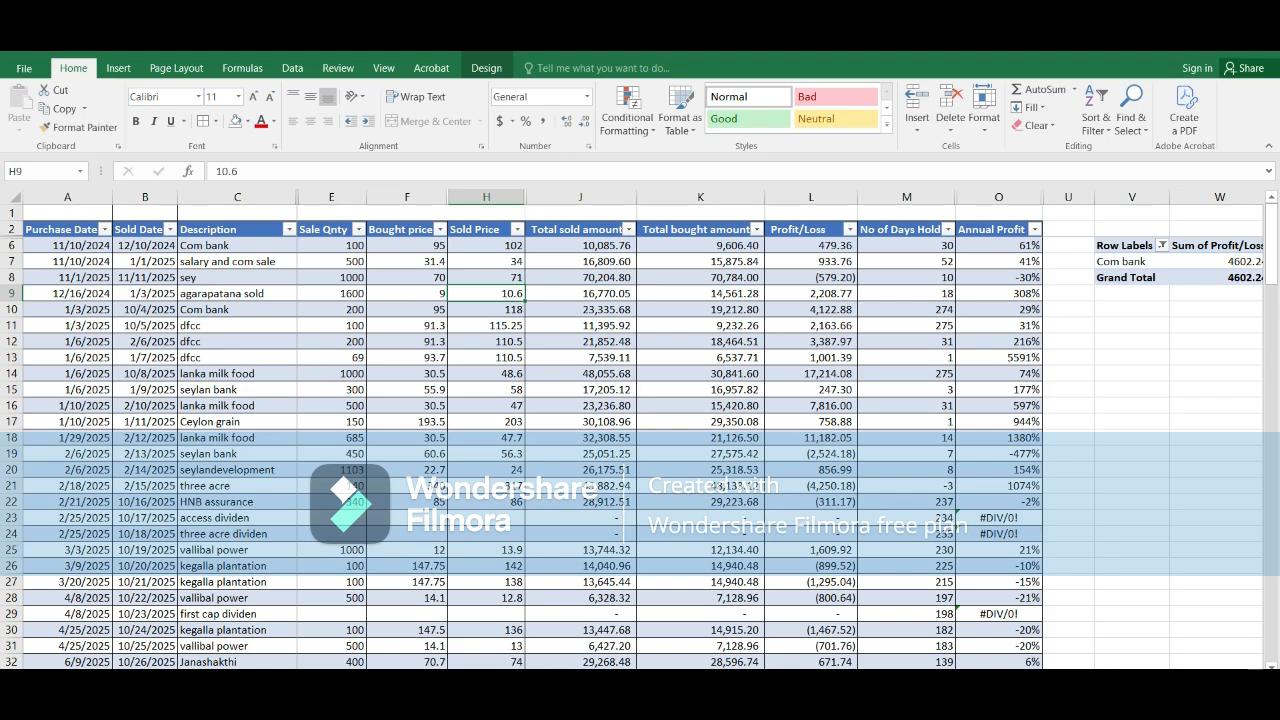
- Check row 8's Profit/Loss, change its sold price to 75, and inspect the annual profit formula
left_click(811, 278)
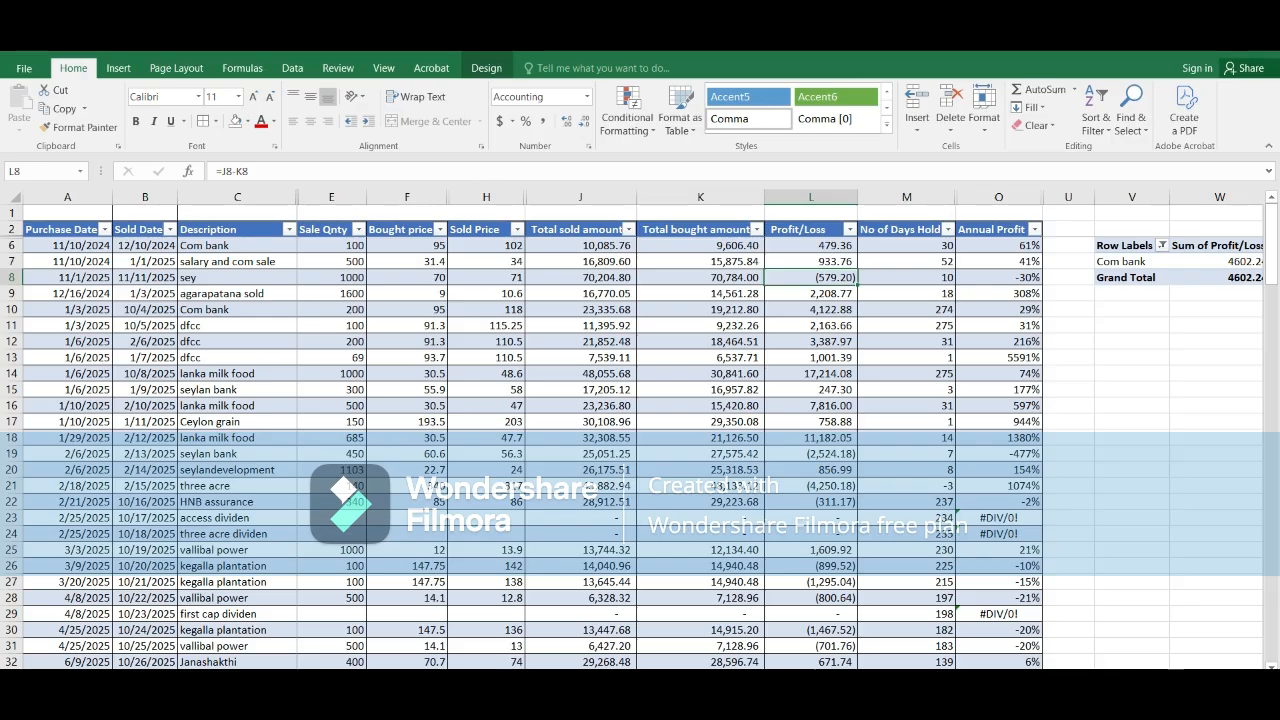
left_click(486, 278)
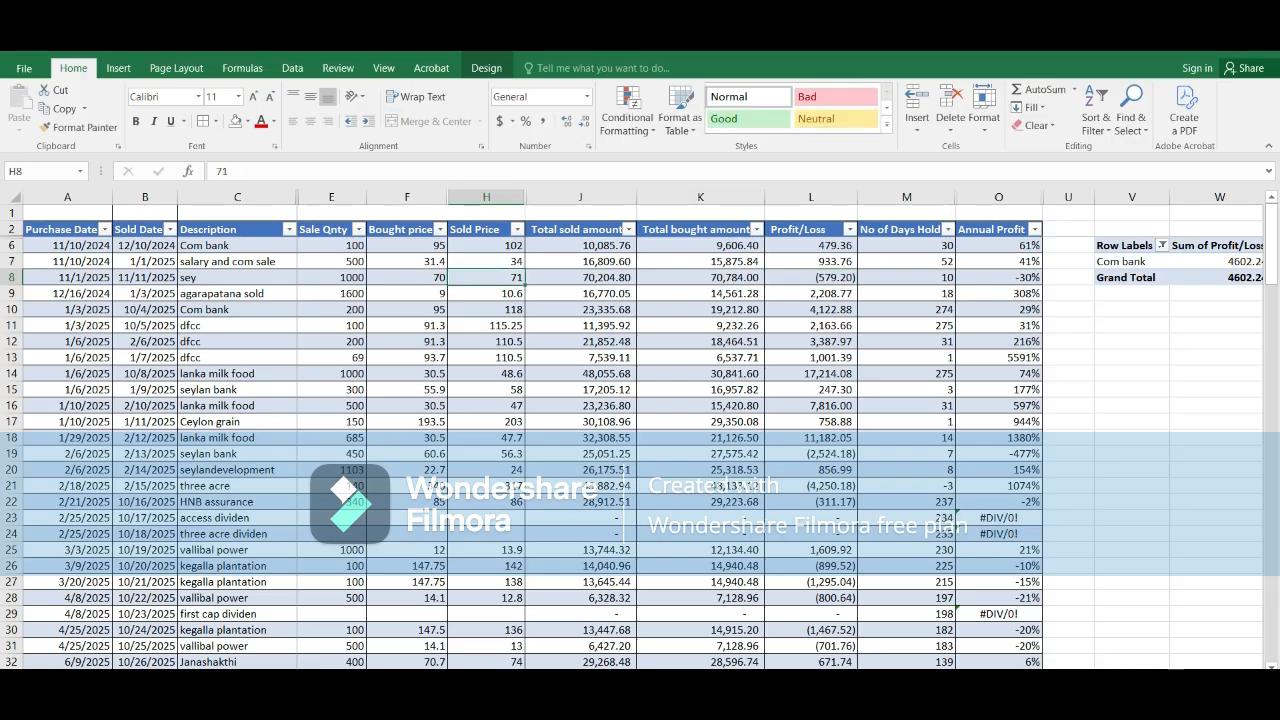
type("75")
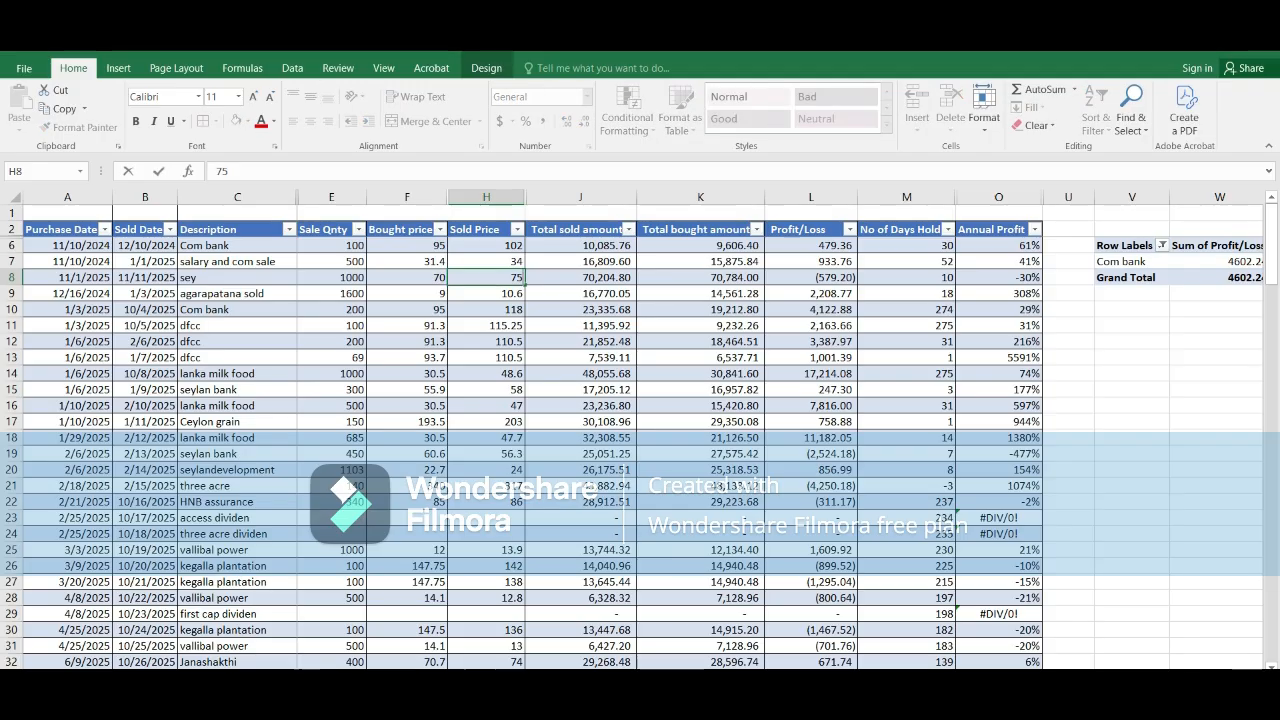
key("Return")
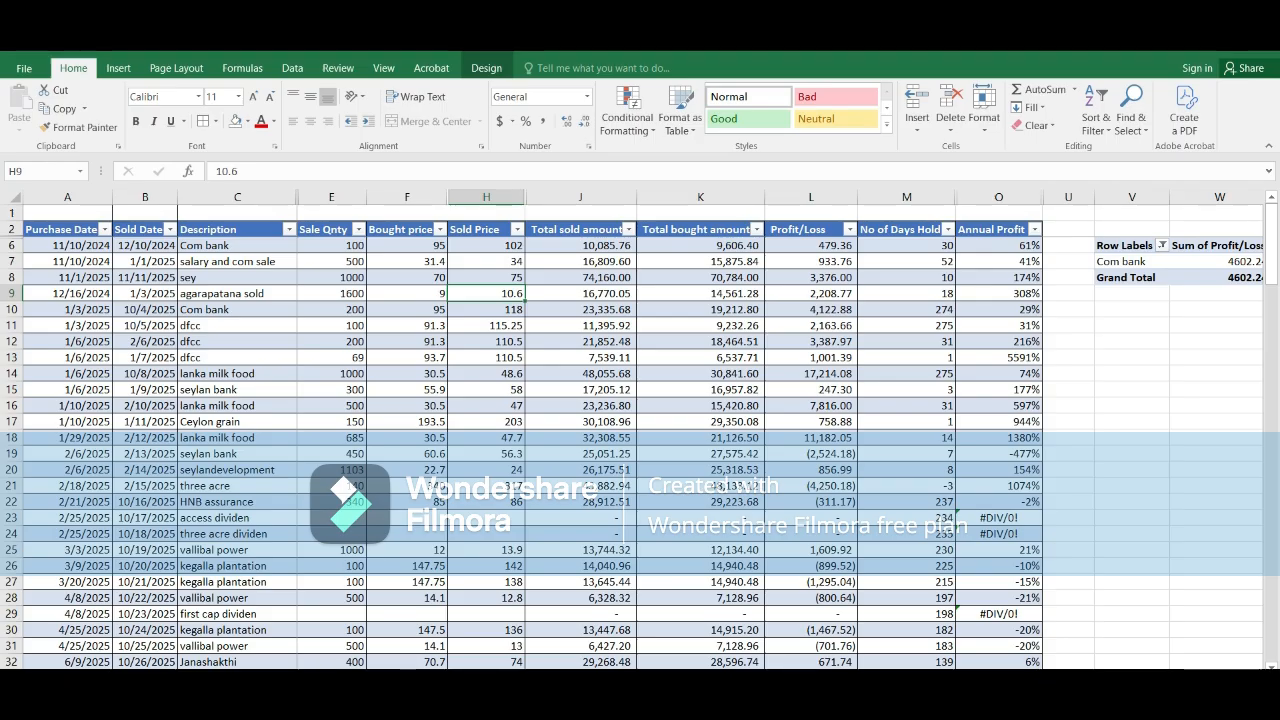
left_click(999, 278)
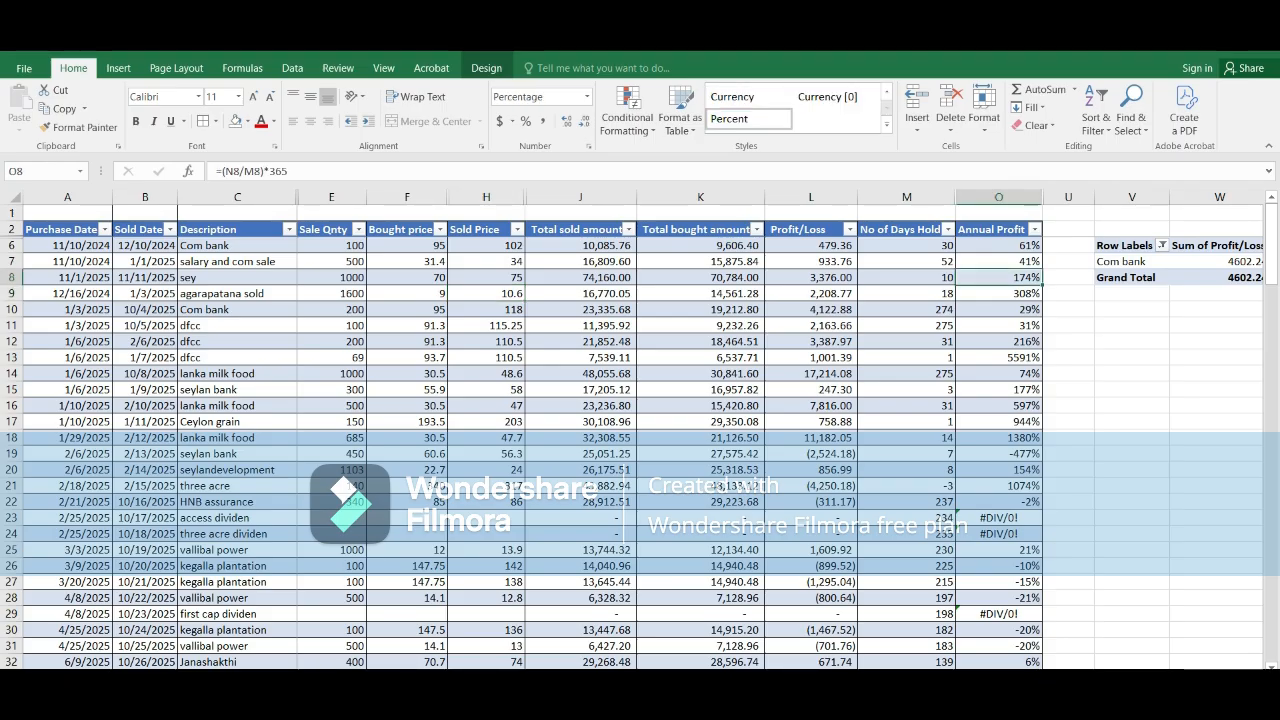